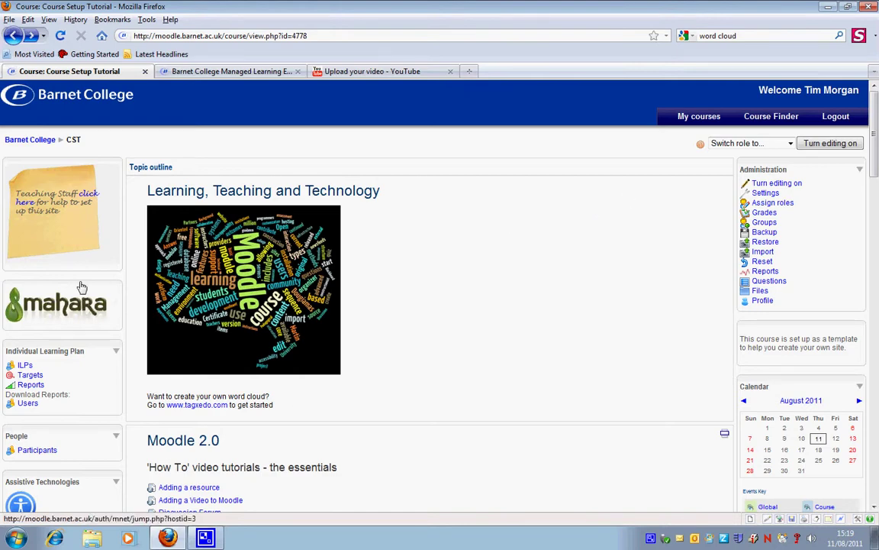
Jump from the Moodle course page to the Mahara site using the sidebar Mahara block.
left_click(79, 305)
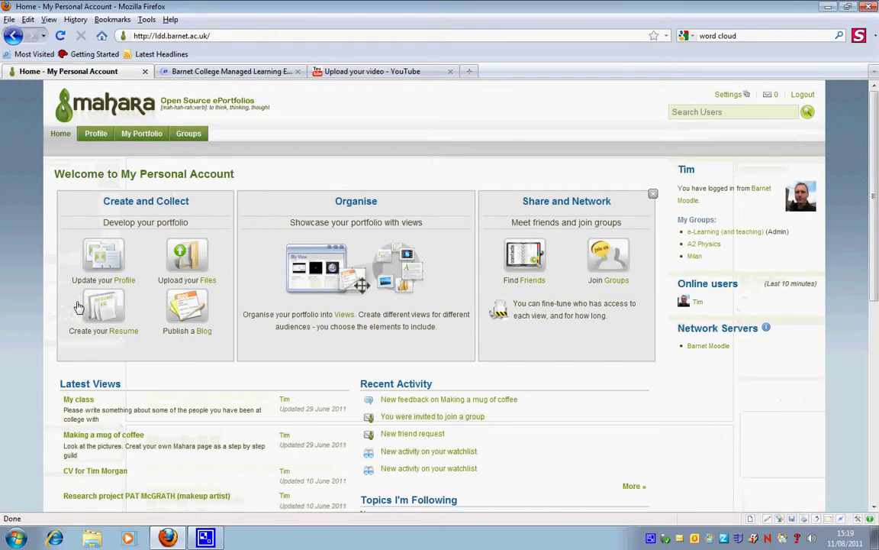
Go to the My Views page listing the eight existing portfolio views.
left_click(344, 314)
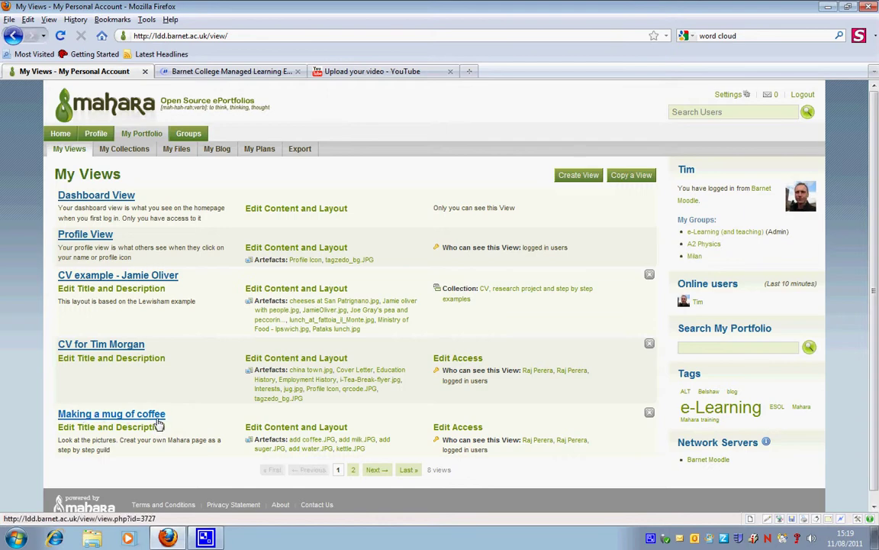
left_click(104, 416)
scroll(434, 295, "down", 12)
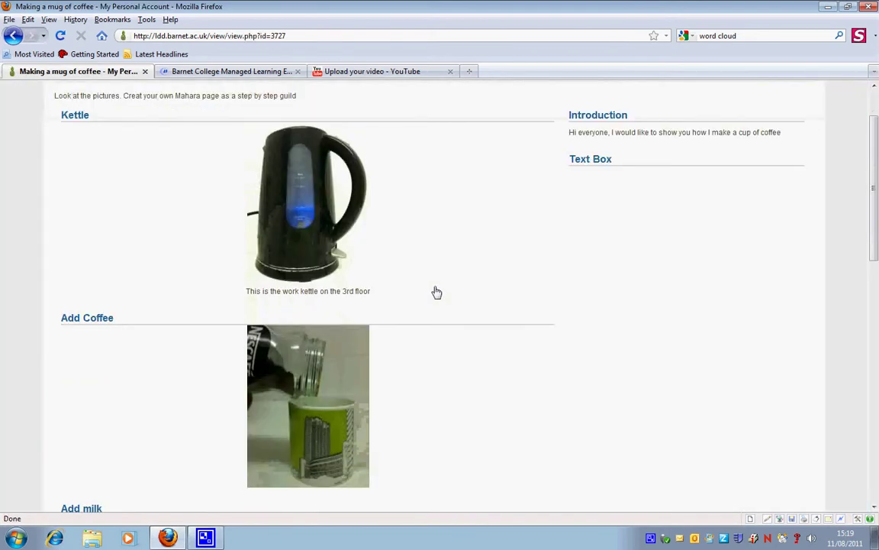
scroll(437, 292, "down", 3)
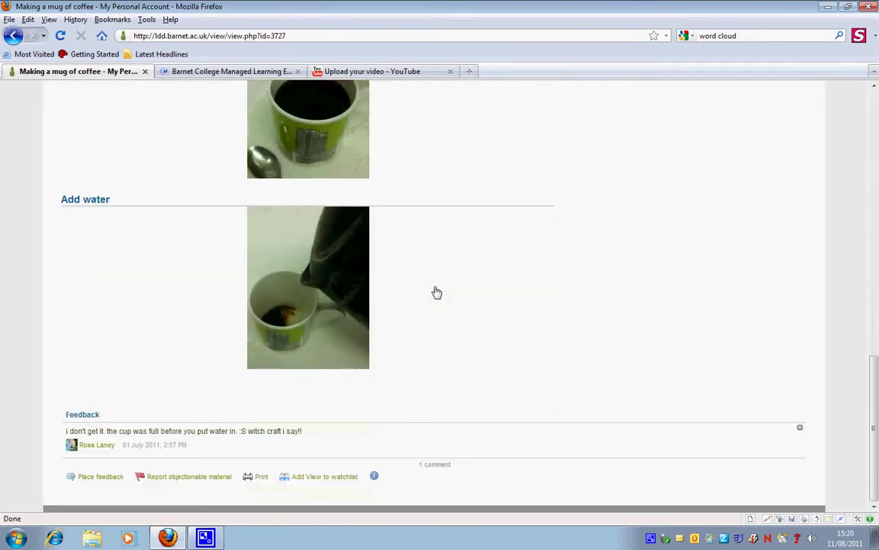
scroll(437, 292, "up", 10)
scroll(436, 292, "up", 3)
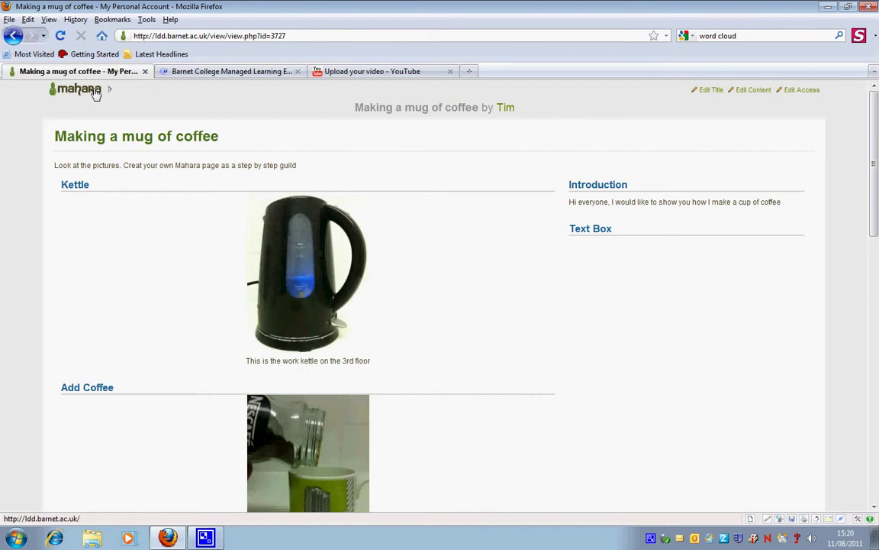
left_click(14, 35)
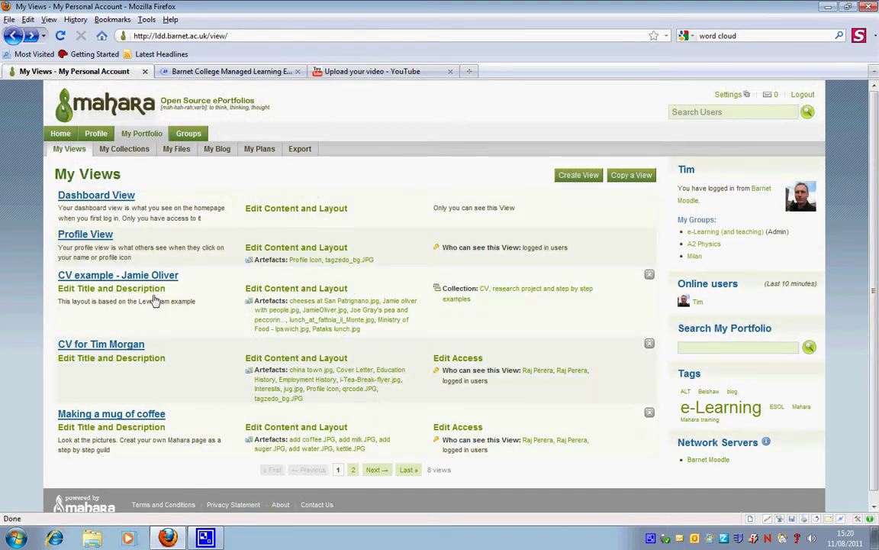
left_click(124, 149)
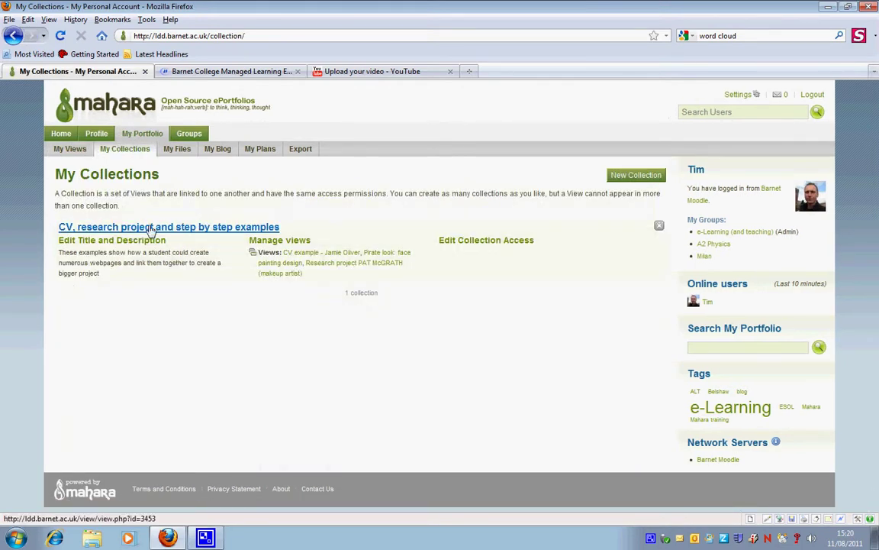
left_click(158, 228)
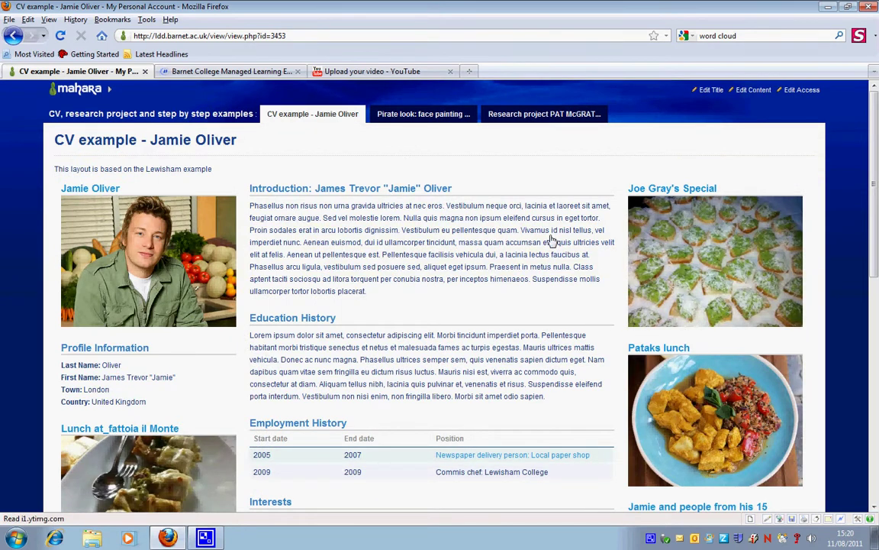
left_click(409, 116)
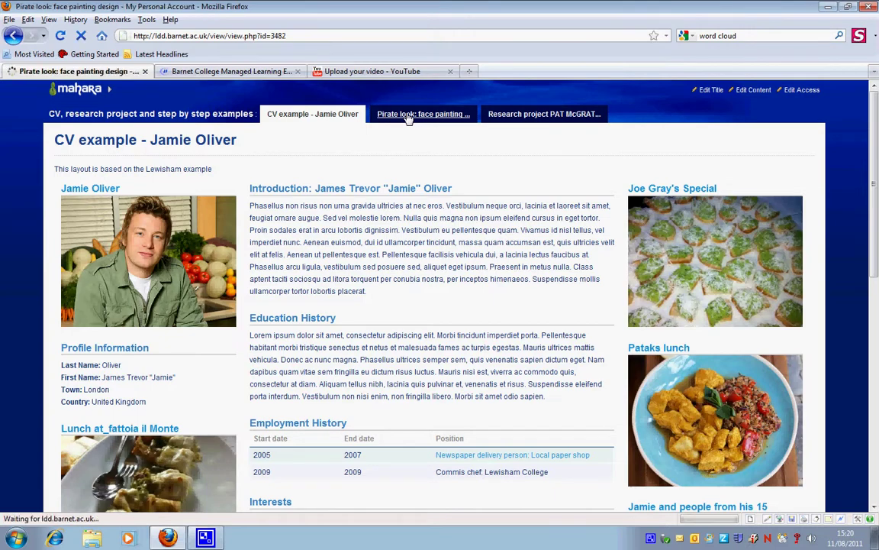
left_click(515, 116)
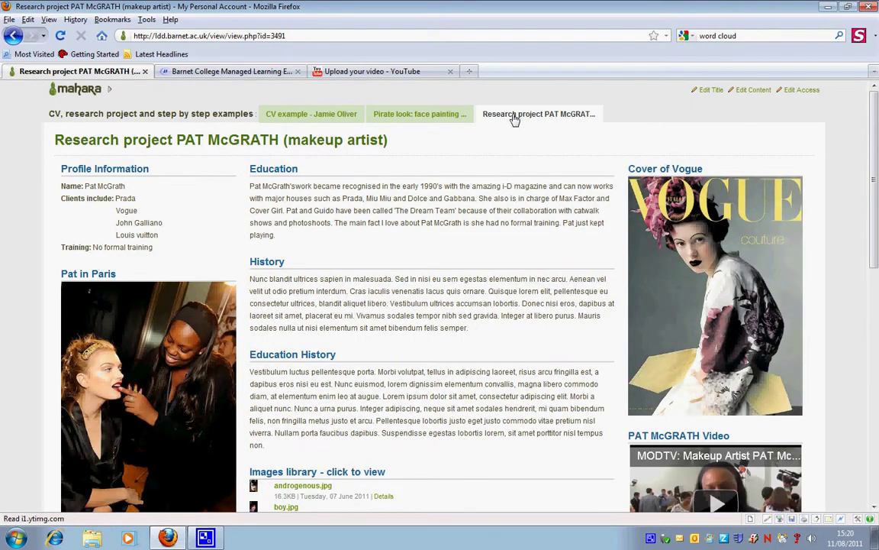
left_click(420, 115)
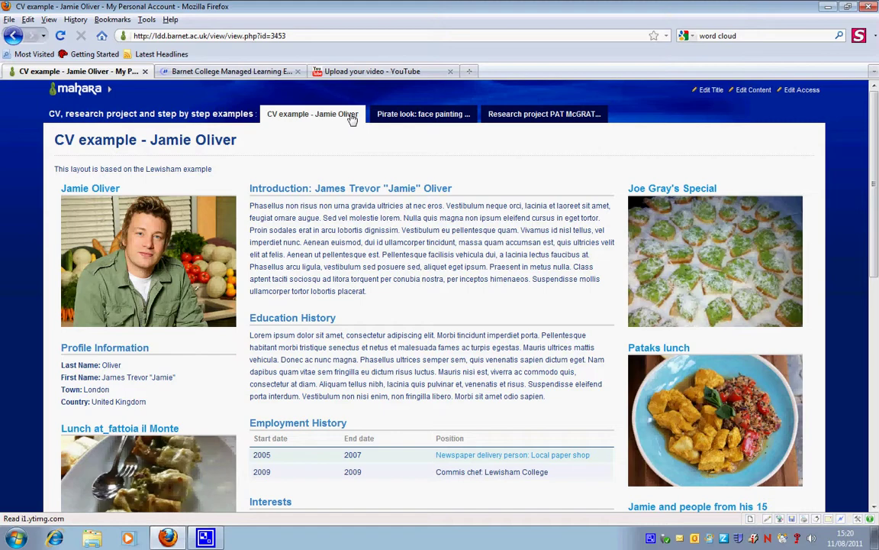
left_click(13, 36)
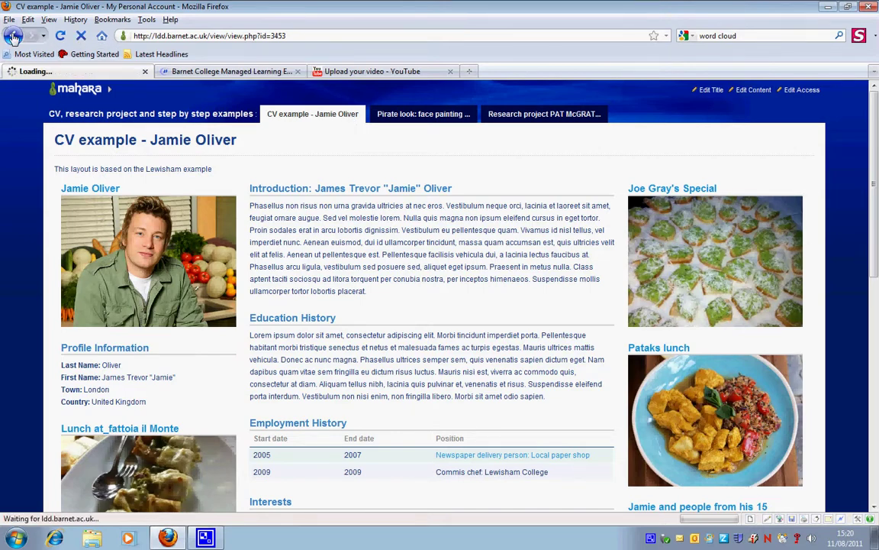
left_click(13, 35)
left_click(13, 36)
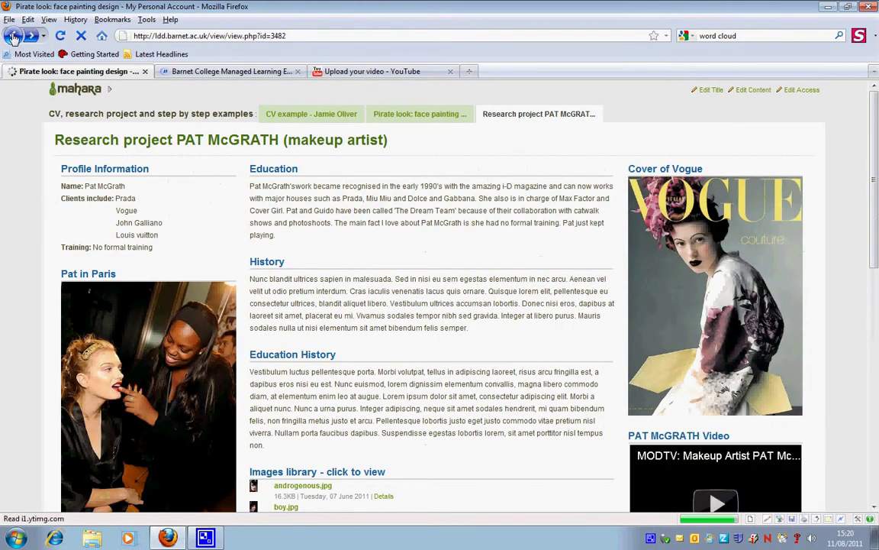
left_click(13, 36)
left_click(13, 36)
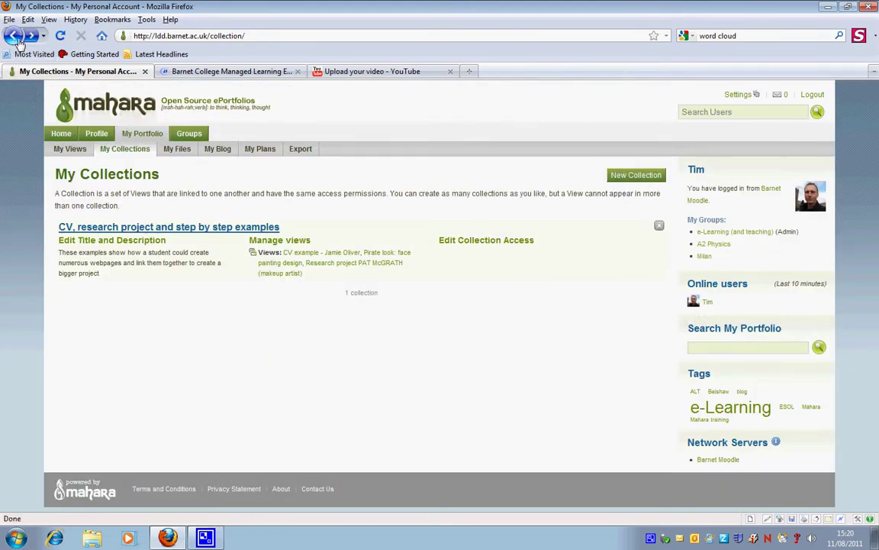
left_click(69, 148)
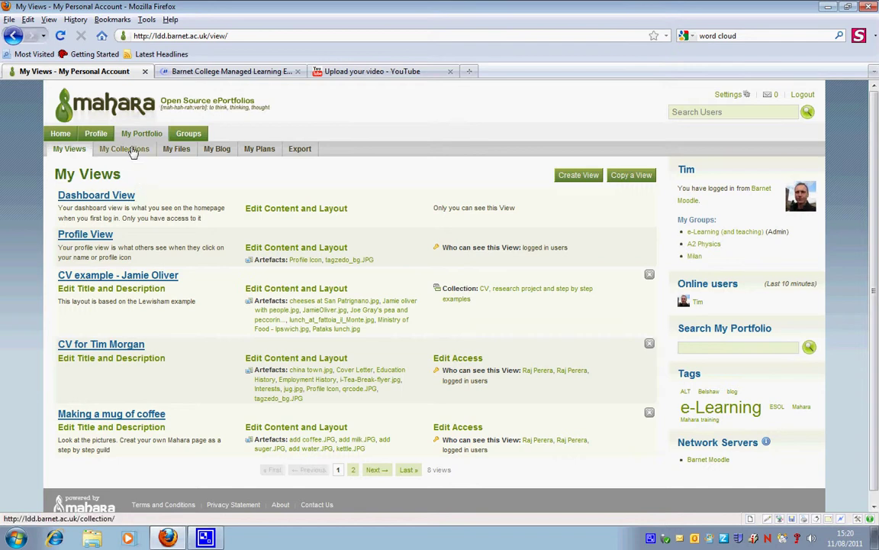
Start a new collection named 'ESOL Interview' described as 'Views for an interview with ESOL'.
left_click(125, 149)
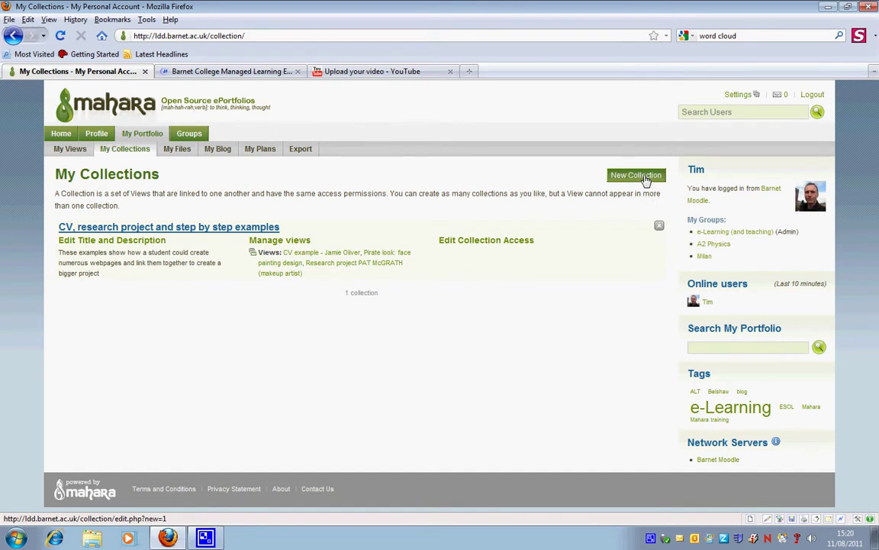
left_click(636, 175)
left_click(165, 199)
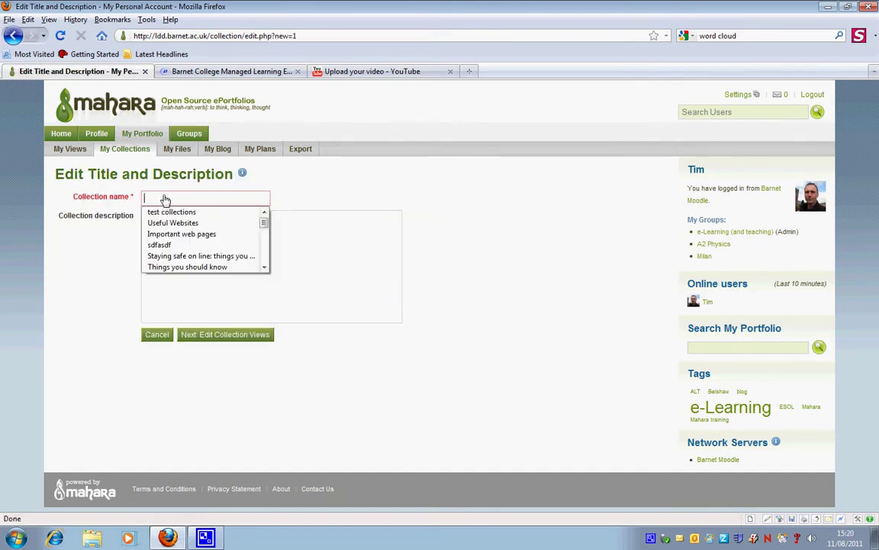
type("E")
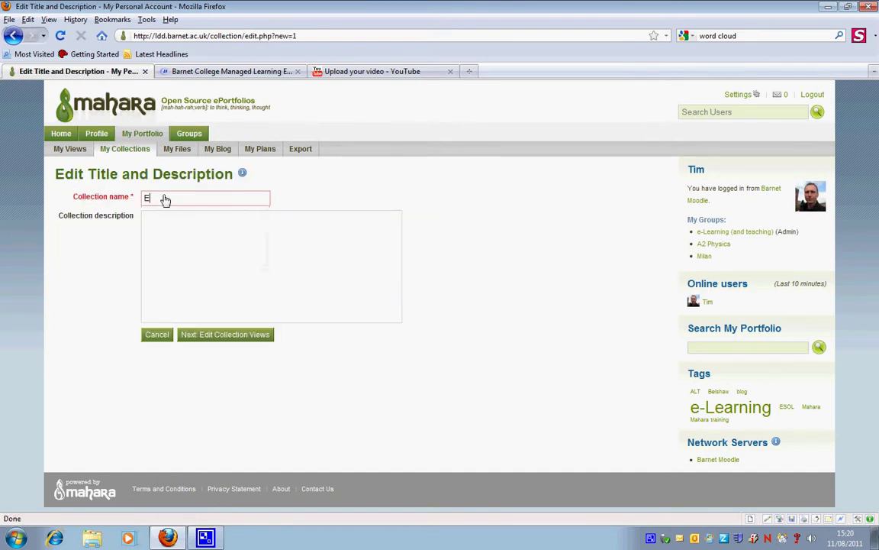
type("SOL")
type(" Interview")
type("for ")
type("an interview")
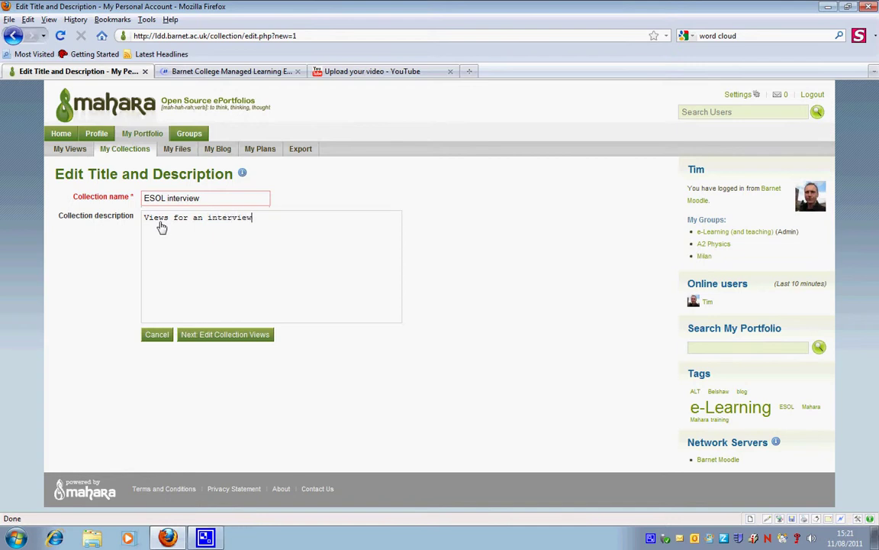
type(" with ESOL")
Add the CV and Making a mug of coffee views to the collection.
left_click(214, 337)
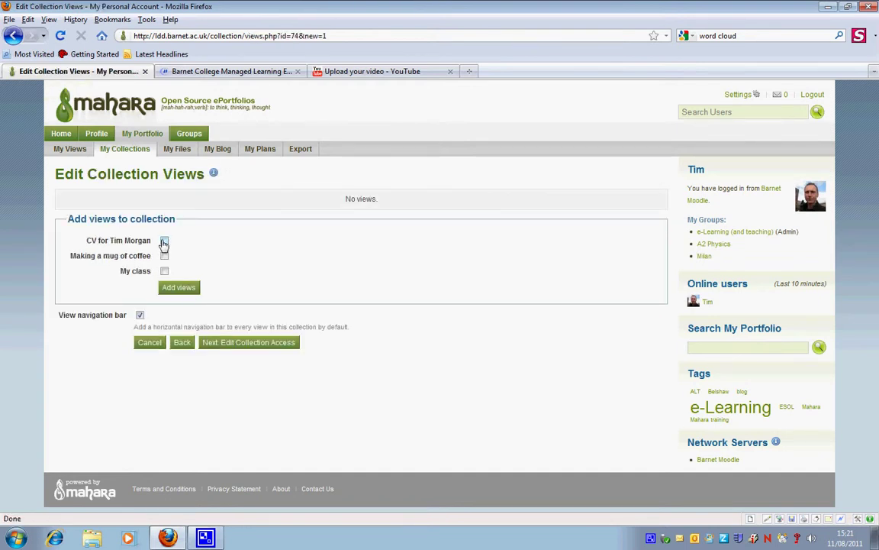
left_click(165, 241)
left_click(165, 258)
left_click(194, 290)
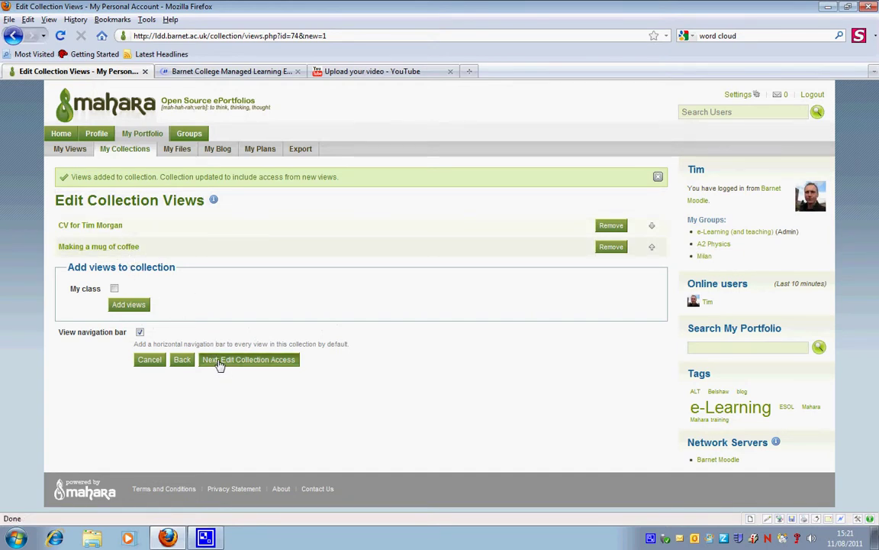
On the collection's access page, search for the user by first name.
left_click(264, 362)
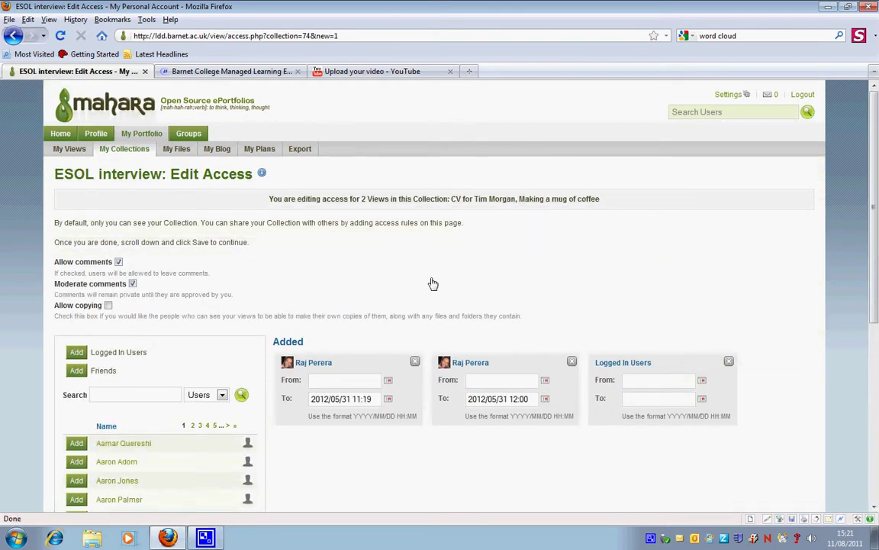
scroll(433, 284, "down", 2)
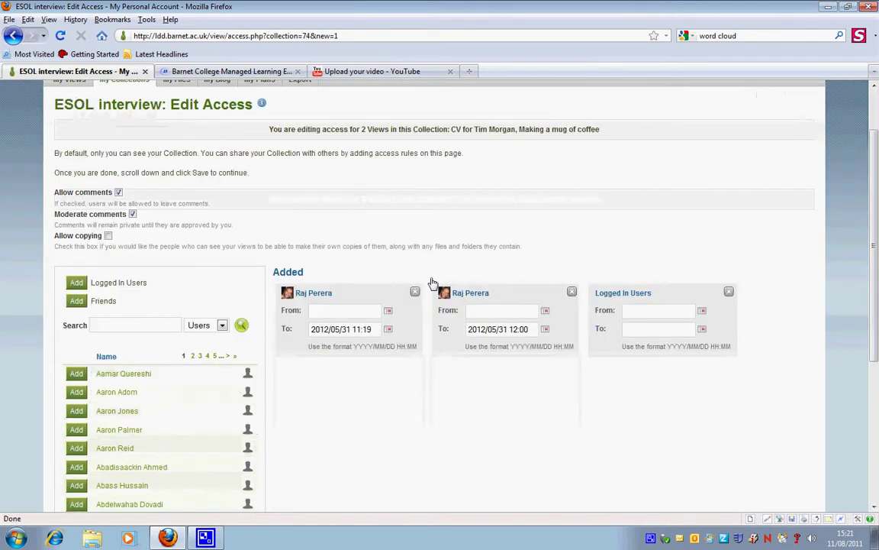
left_click(103, 327)
type("Beth")
left_click(241, 325)
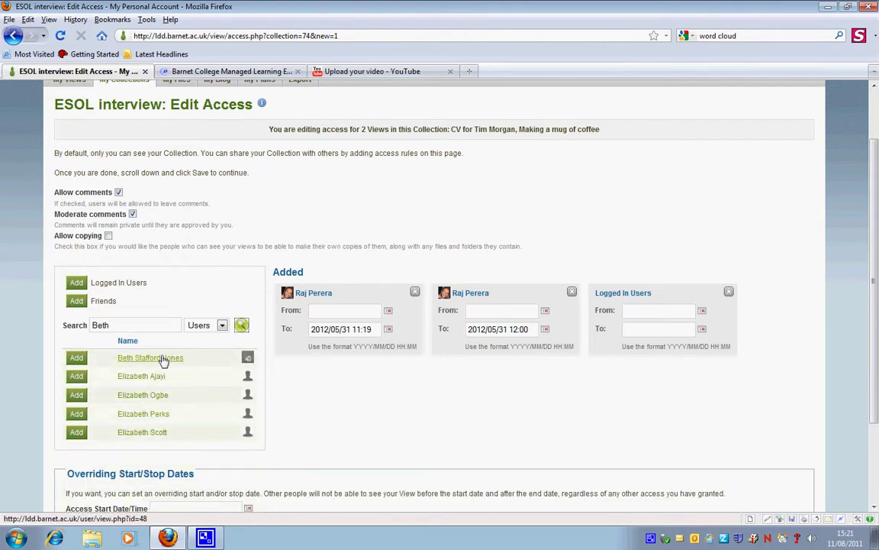
Grant the found user access from 2011/08/11 15:22 until 2012/11/11 15:22.
left_click(77, 357)
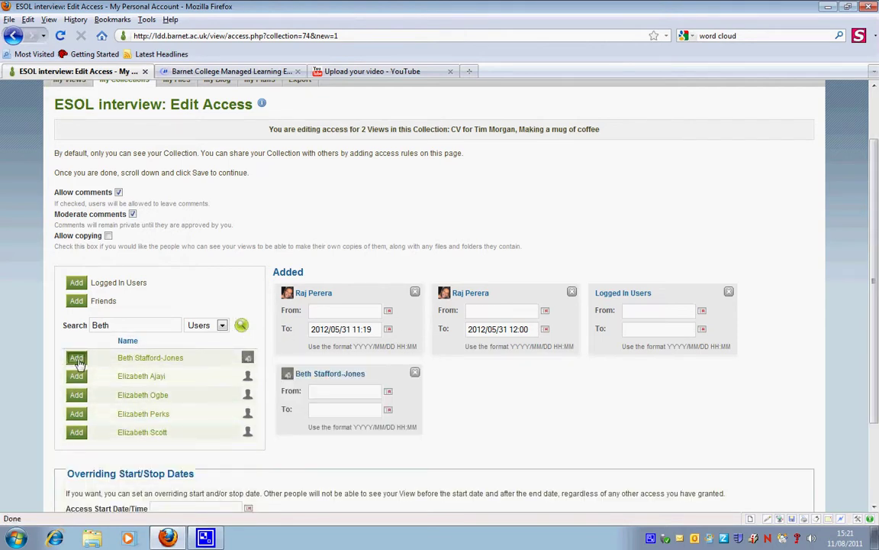
left_click(389, 393)
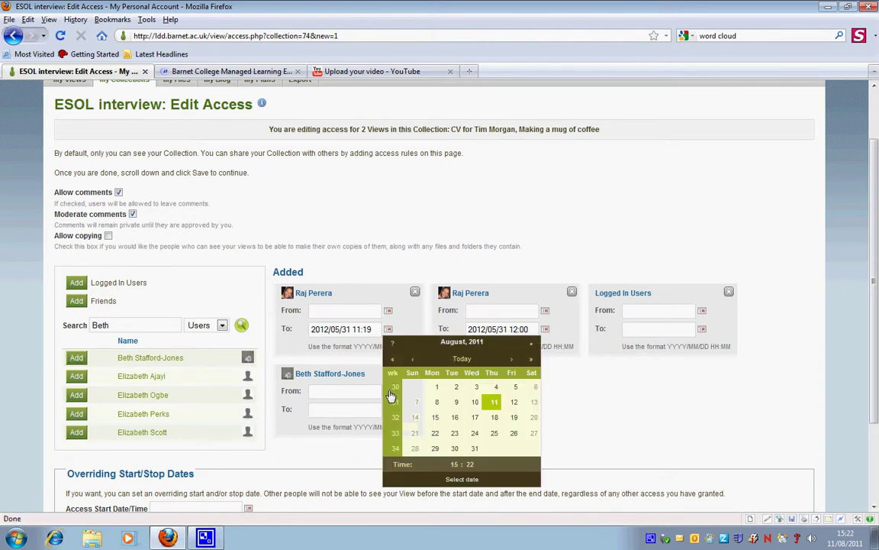
left_click(417, 326)
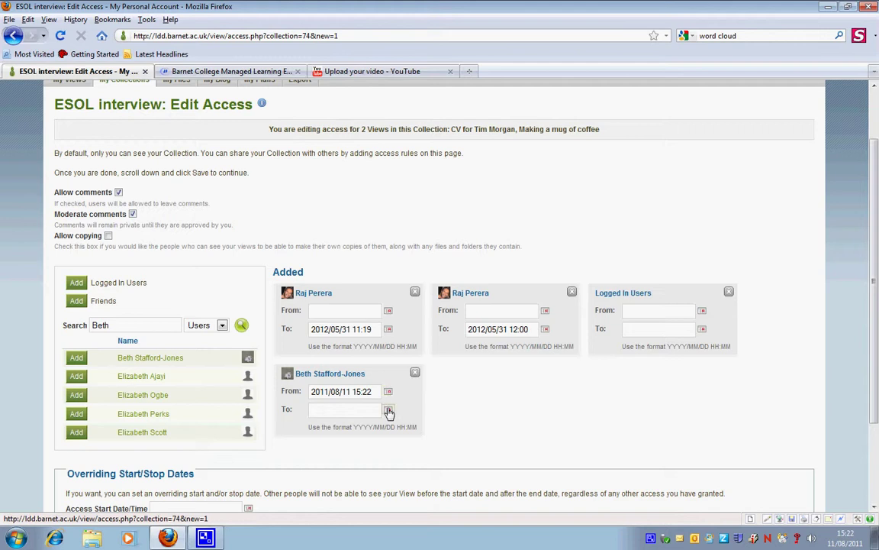
left_click(389, 412)
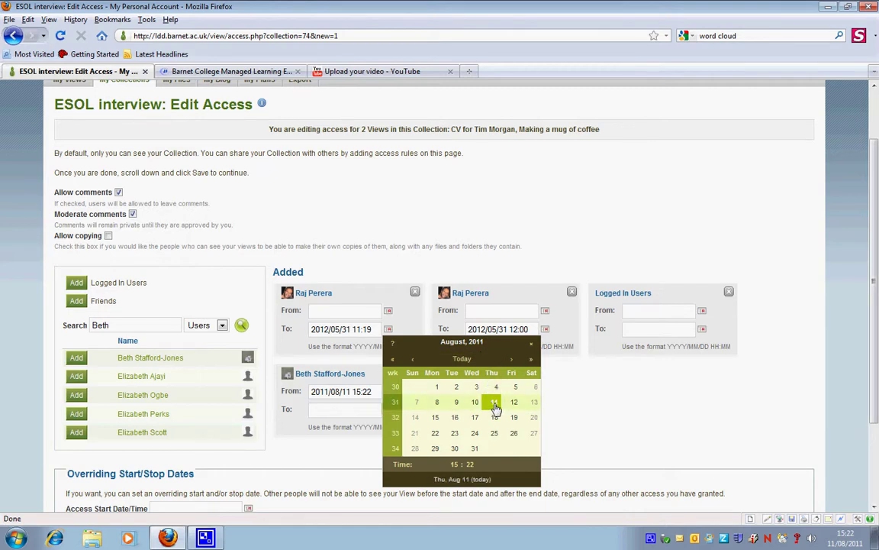
left_click(494, 404)
left_click(387, 409)
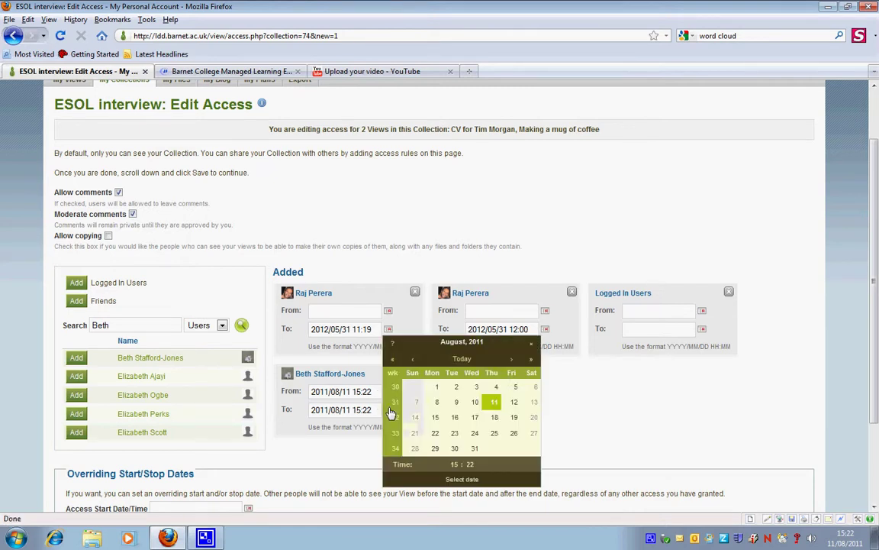
left_click(513, 360)
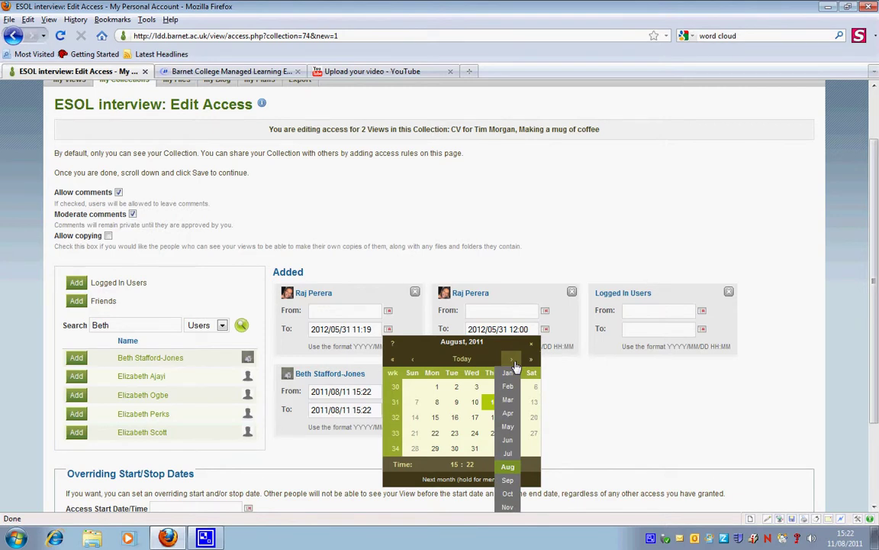
left_click_drag(516, 366, 510, 509)
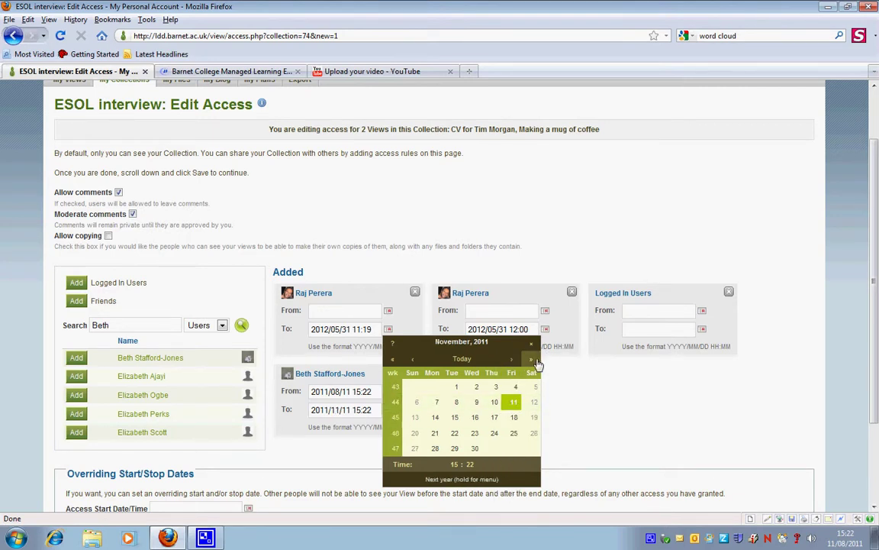
left_click(533, 361)
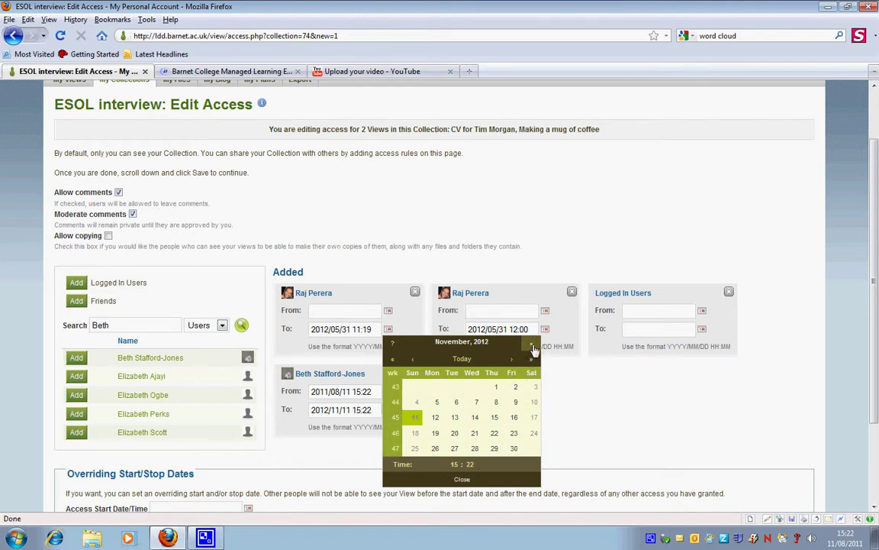
left_click(532, 345)
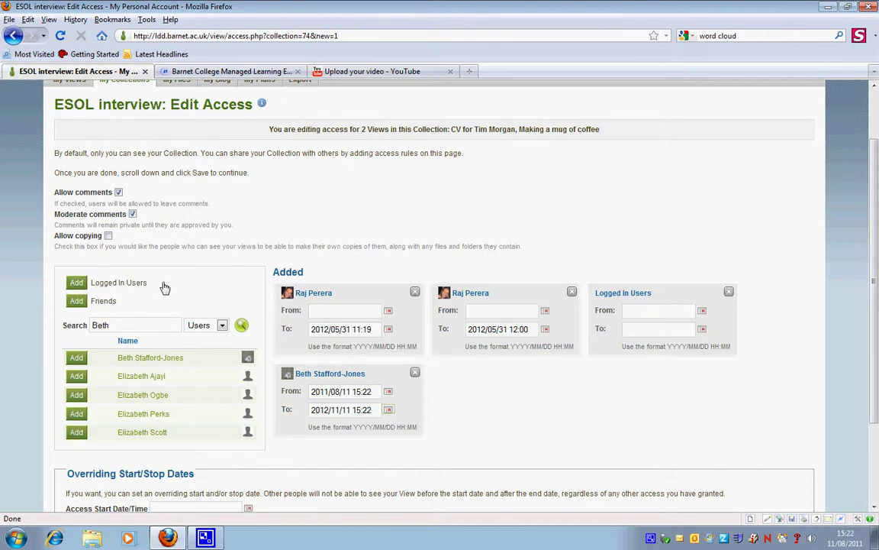
Save the access settings, returning to My Collections with ESOL interview listed.
scroll(336, 303, "down", 2)
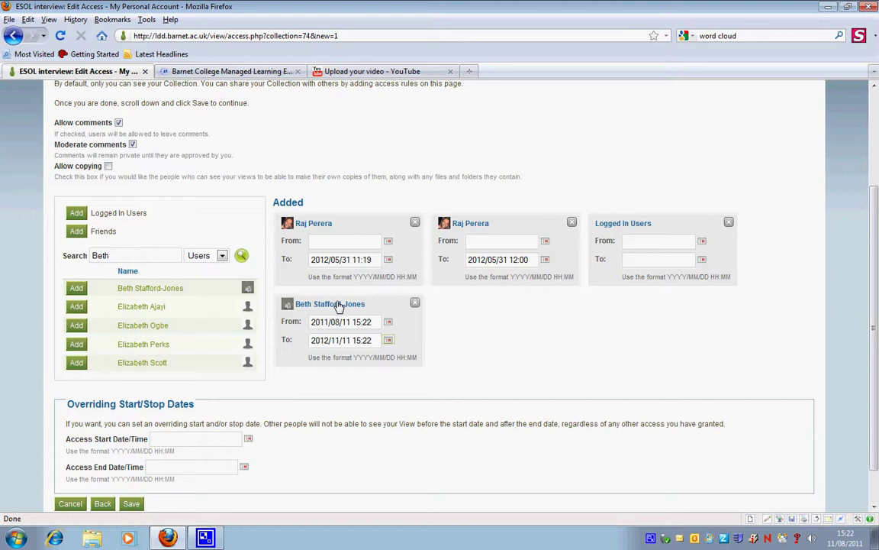
scroll(601, 346, "down", 1)
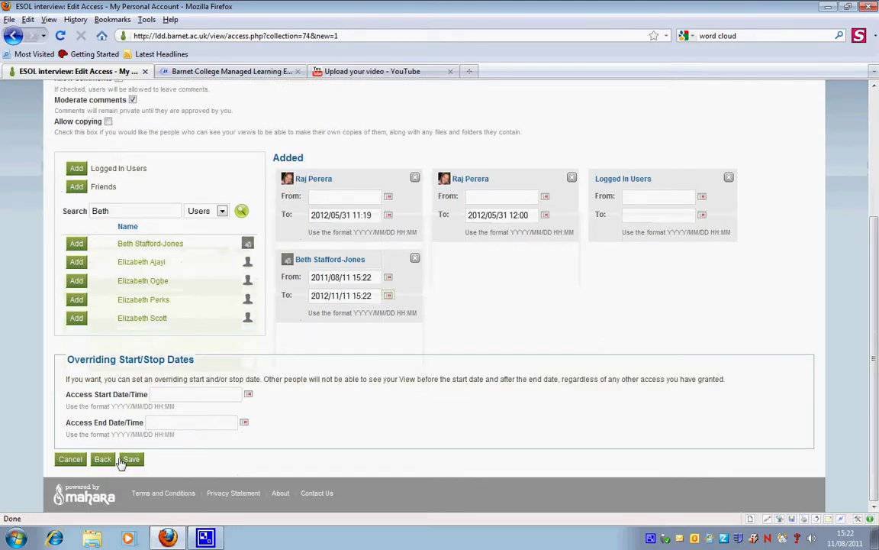
left_click(132, 460)
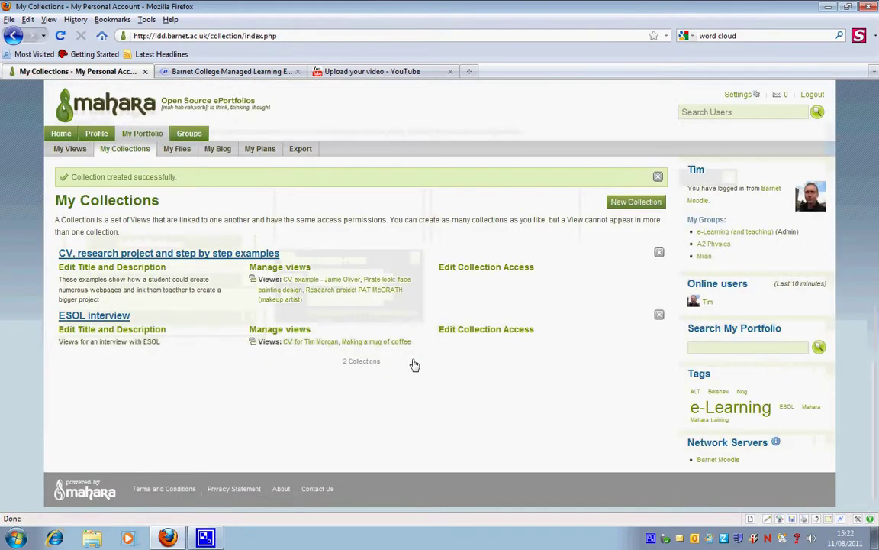